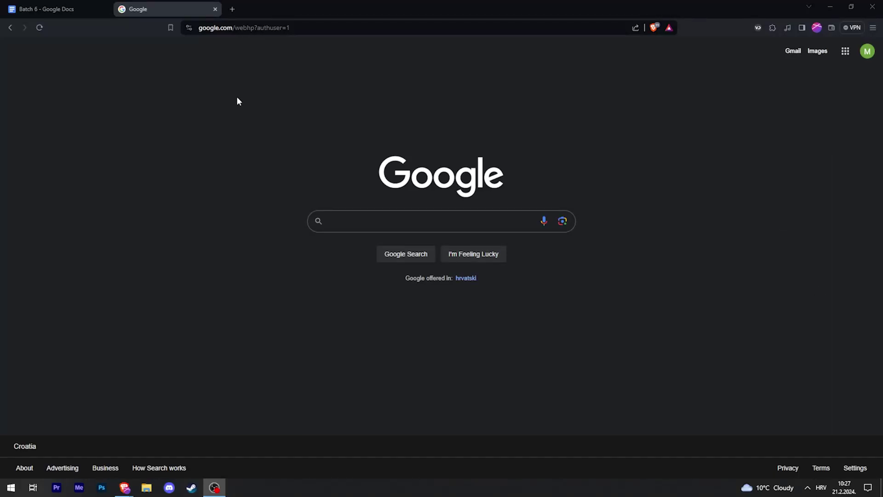
Step: Open Google Docs from the Google apps grid on the search page
click(846, 51)
scroll(787, 171, down, 5)
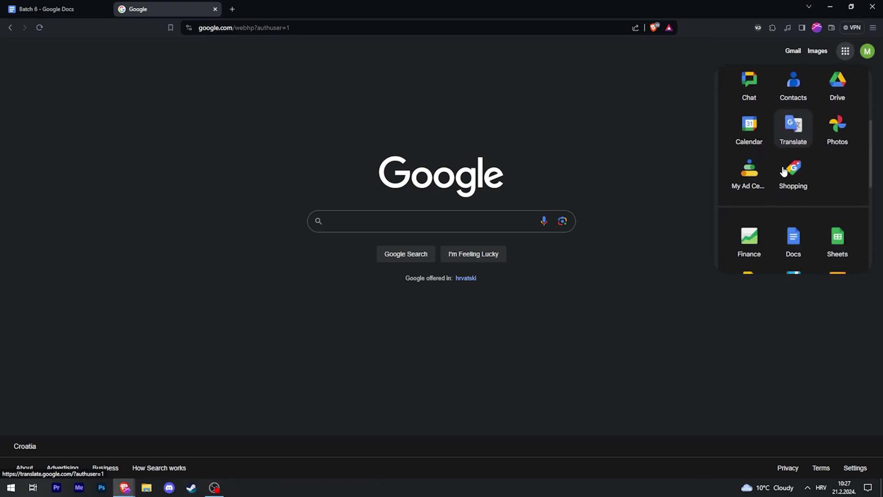
click(799, 161)
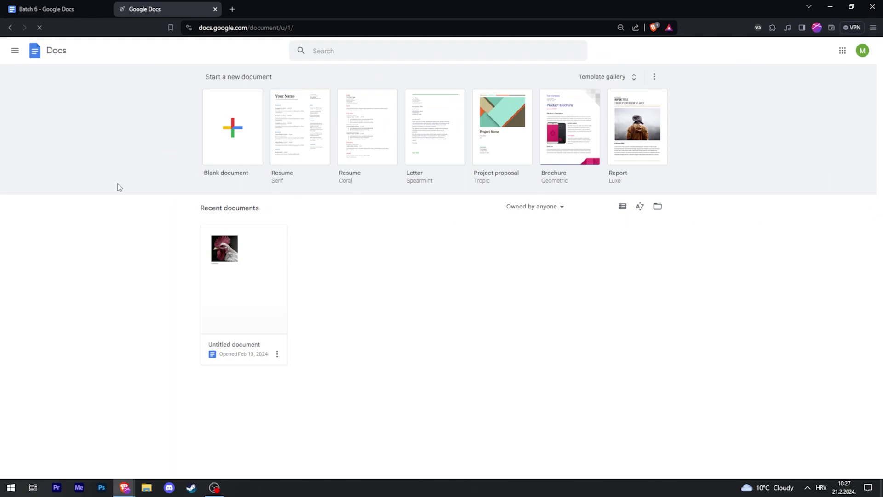
Step: Switch from Docs to Google Forms and create a new blank form
click(15, 53)
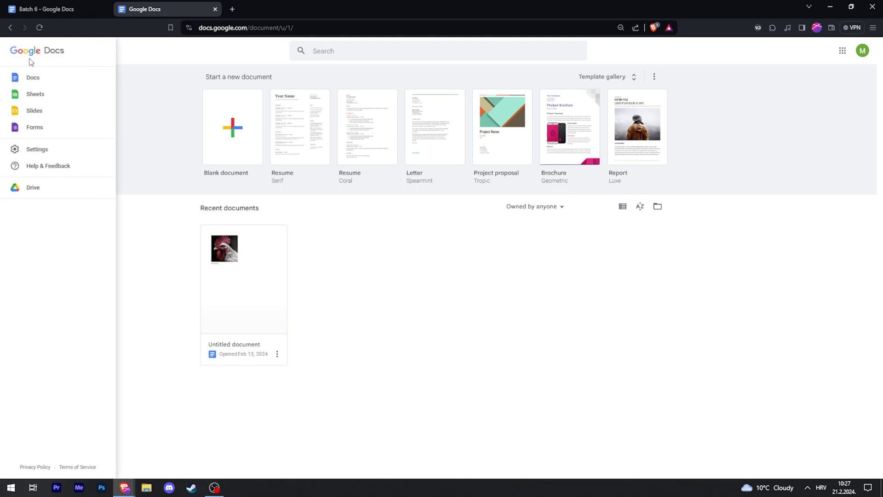
click(37, 127)
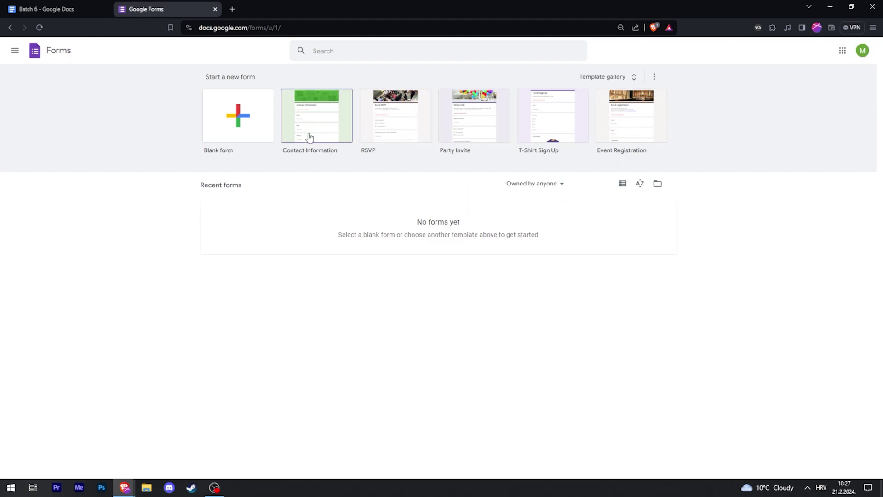
click(238, 124)
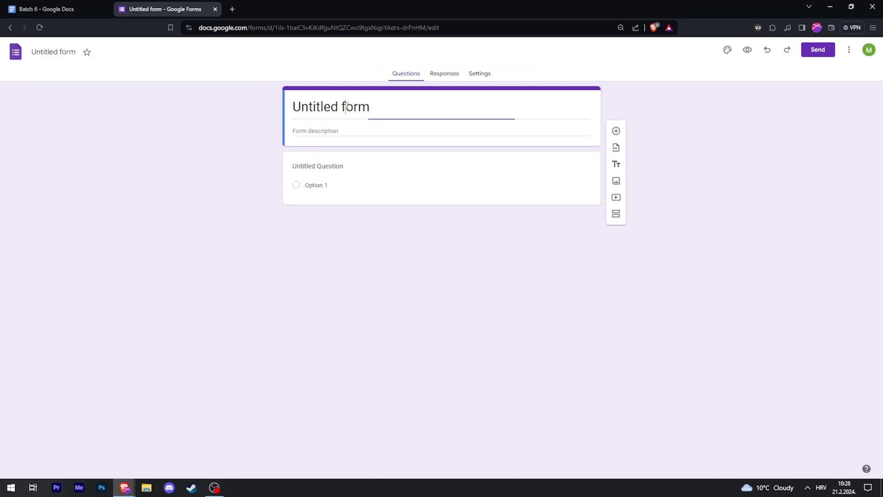
Step: Title the form 'Questionnaire', correcting the capitalisation typo
click(346, 106)
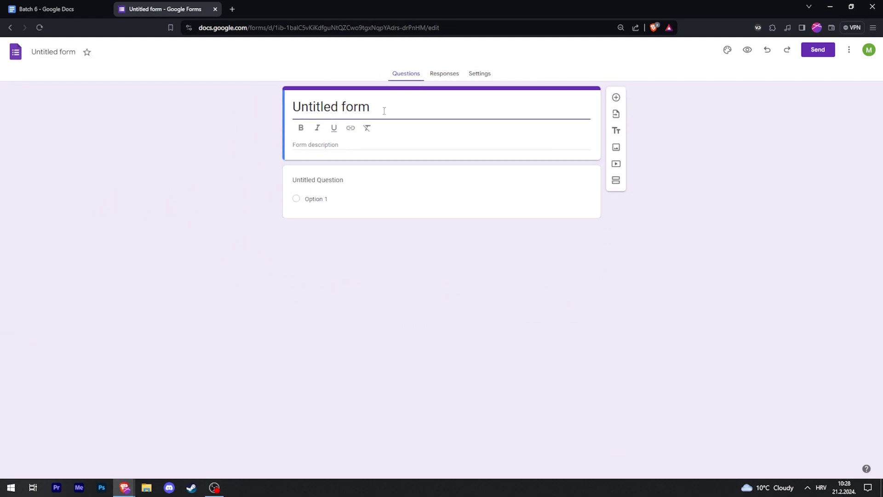
key(ctrl+a)
text(QUestionnaire)
key(Home)
key(Right)
key(Right)
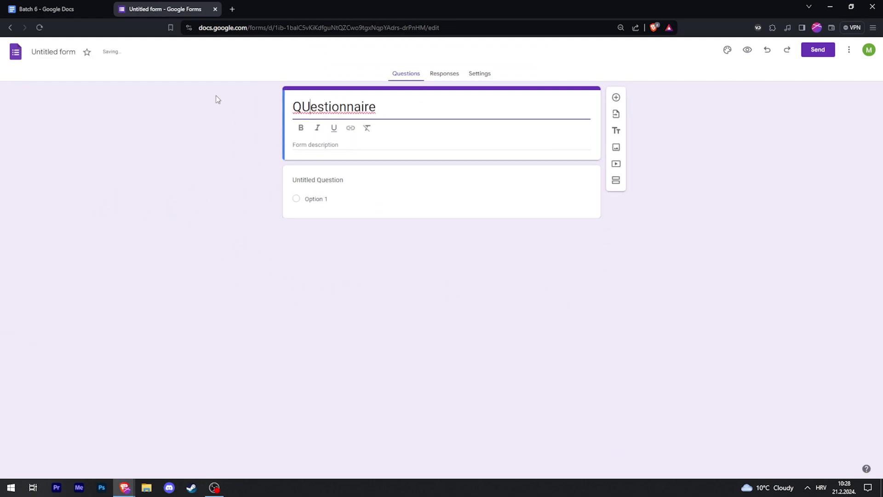
key(BackSpace)
text(u)
click(328, 133)
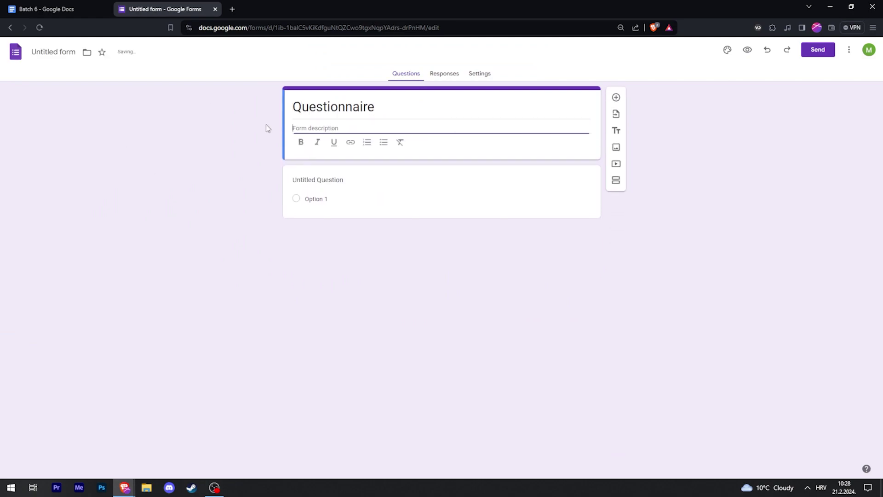
Step: Enter the form description 'Random questionnaire for no reason'
text(Random questionnaire for no reason)
click(243, 120)
click(337, 184)
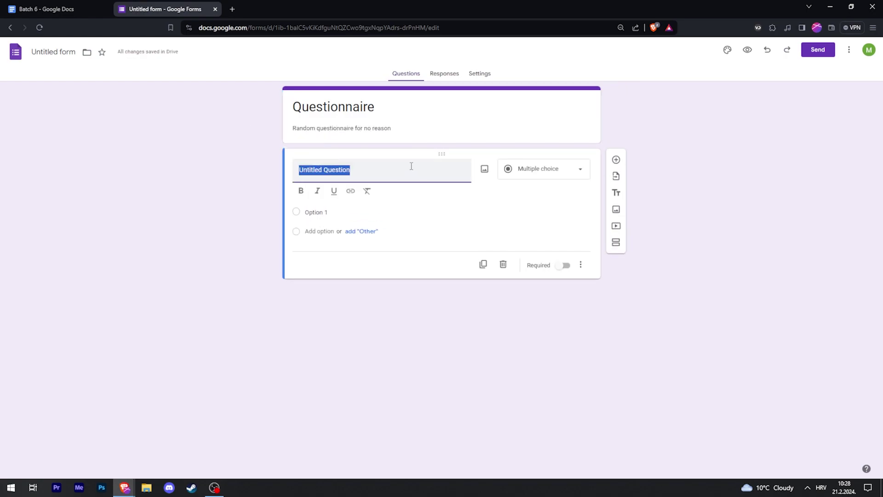
click(232, 179)
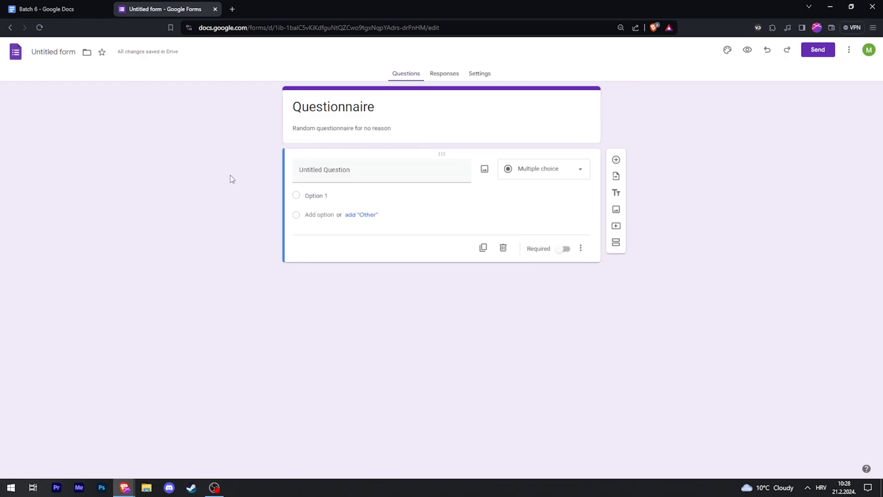
Step: Rename the first question to DOB and make it a Date question, left optional
click(386, 166)
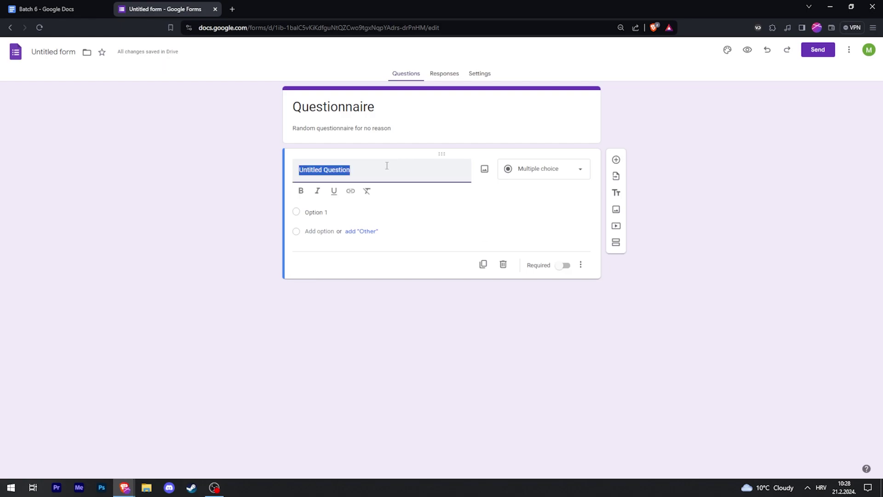
text(DOB)
click(543, 168)
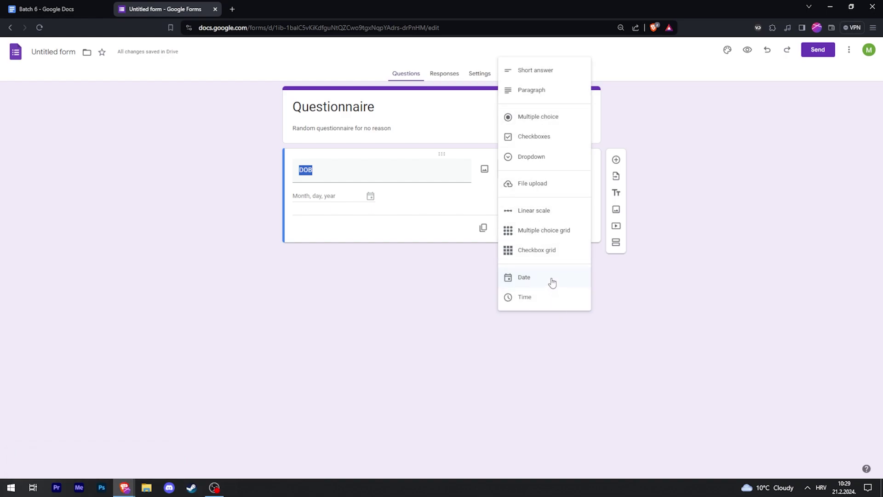
click(528, 278)
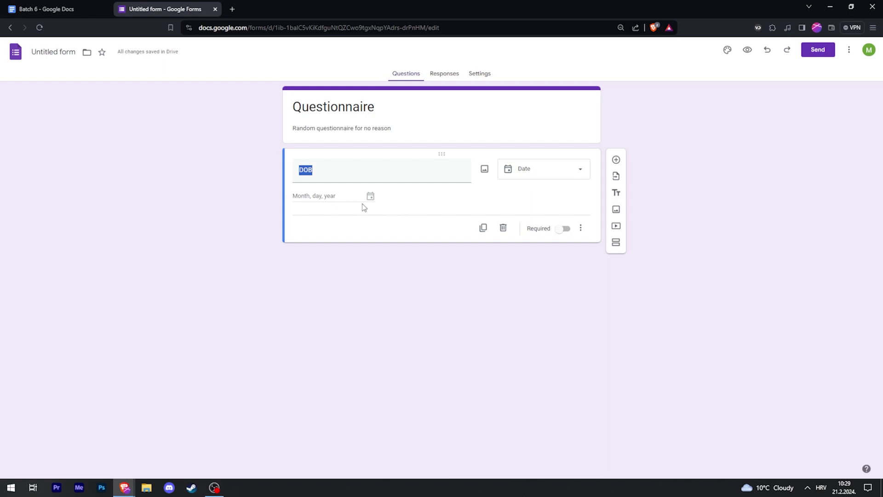
click(312, 199)
click(562, 230)
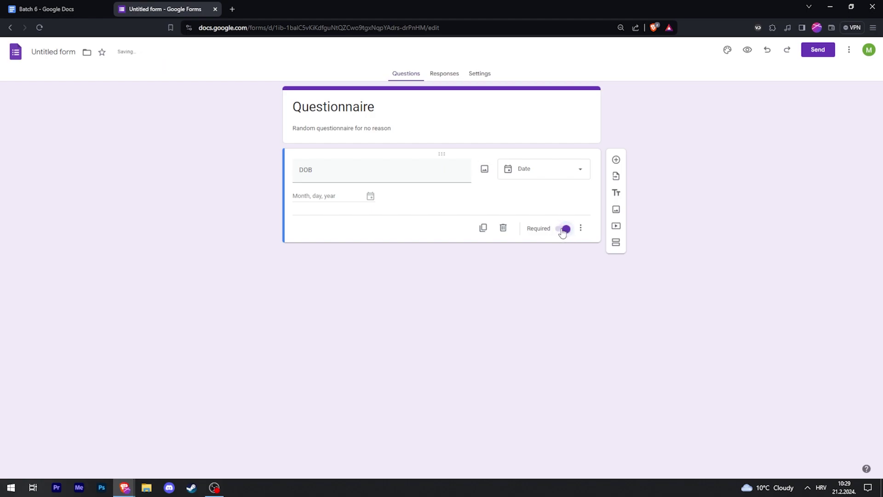
click(563, 230)
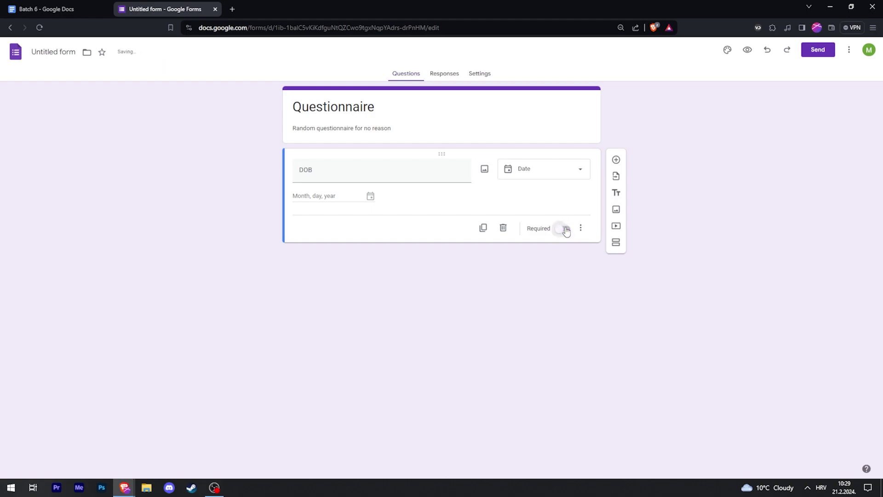
Step: Add a multiple-choice 'Gender' question with an Other choice and a second option
click(616, 160)
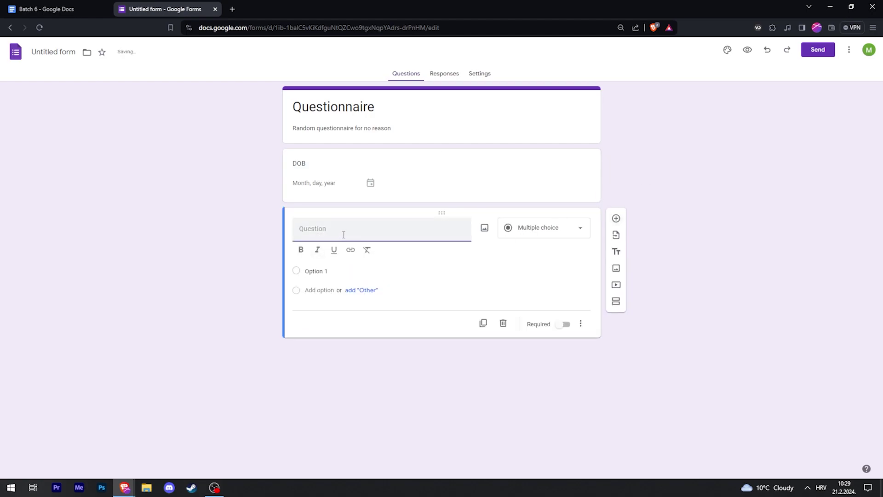
text(Gender)
click(394, 270)
click(534, 228)
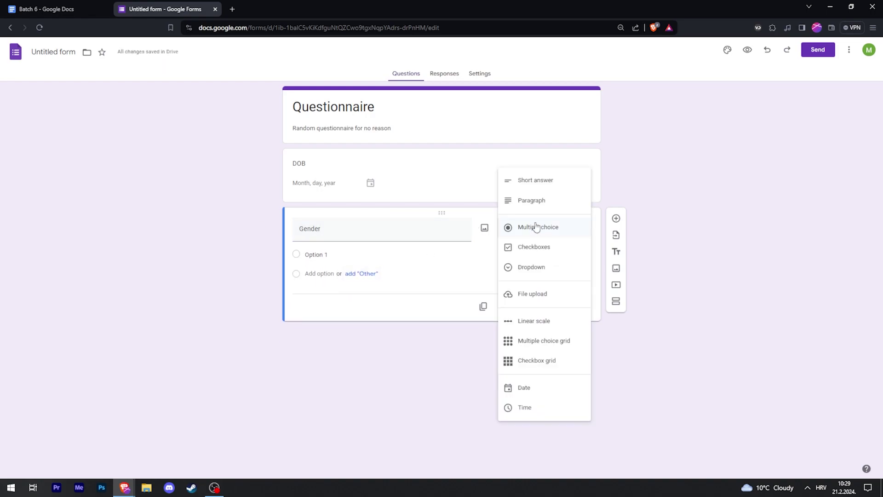
click(694, 221)
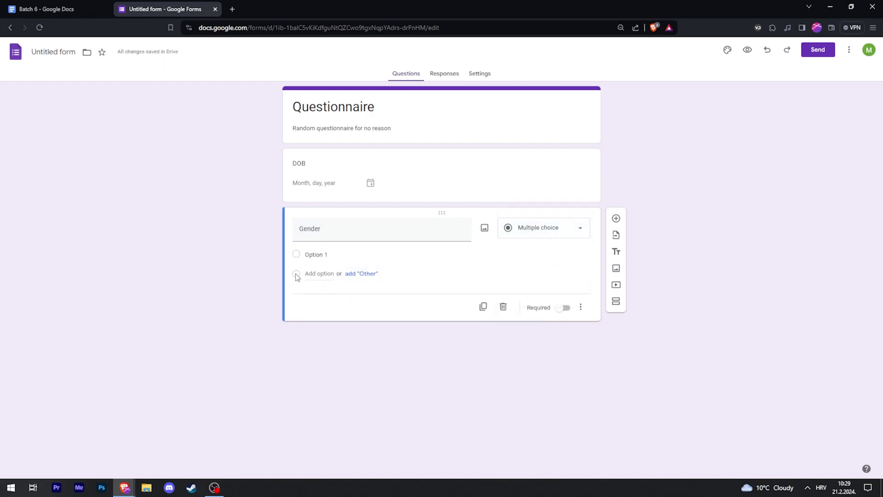
click(359, 274)
click(325, 293)
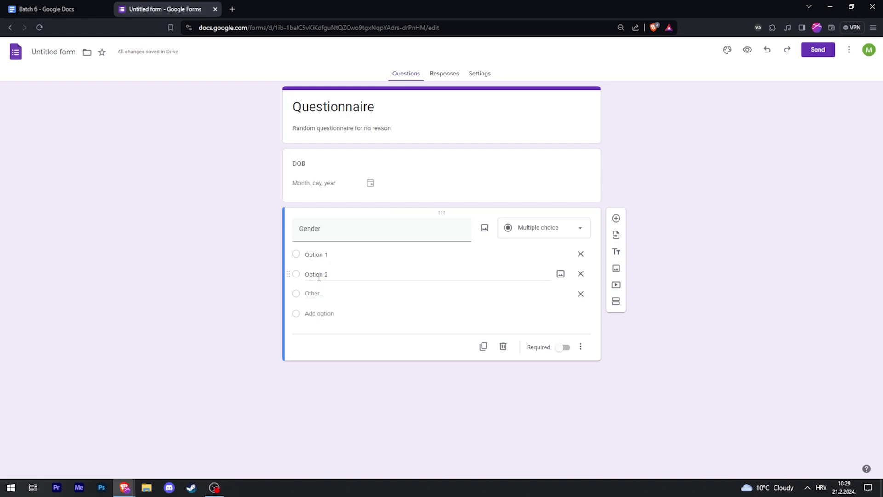
Step: Fill in the Gender answer options Male, Female and Other
click(317, 255)
text(Male)
key(Tab)
key(Tab)
key(Tab)
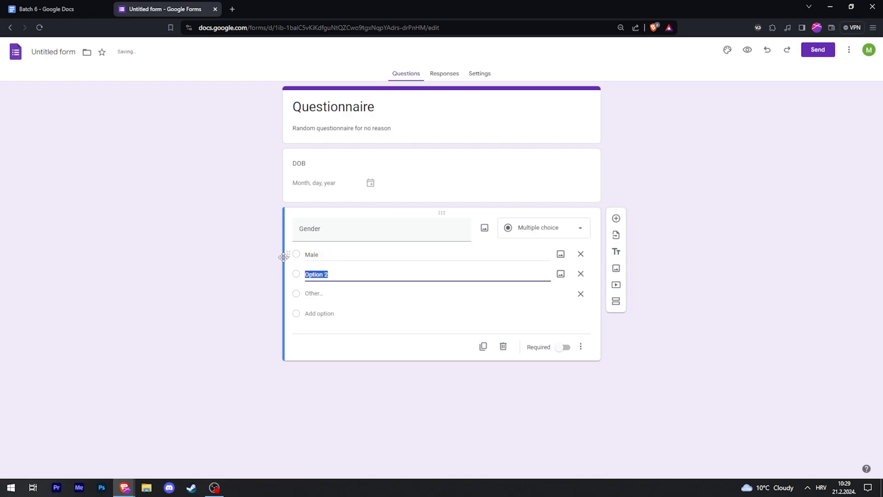
text(Female)
key(Tab)
key(Tab)
key(Tab)
key(Tab)
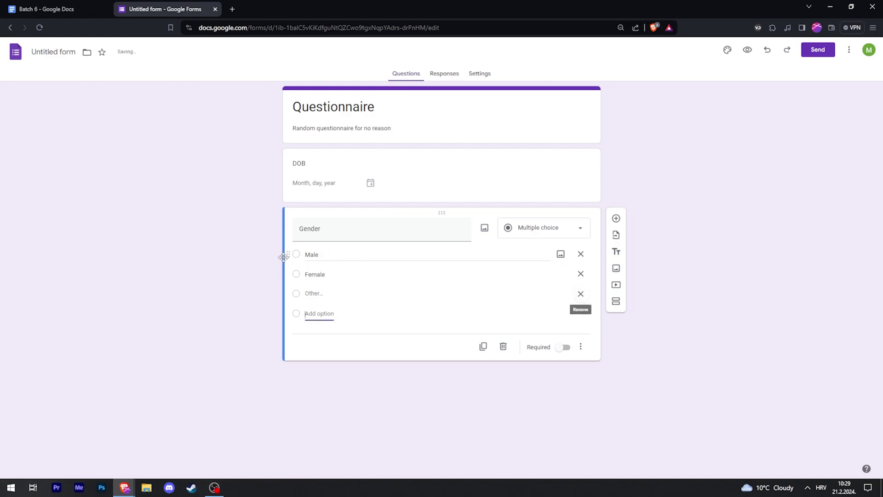
key(Return)
text(Other)
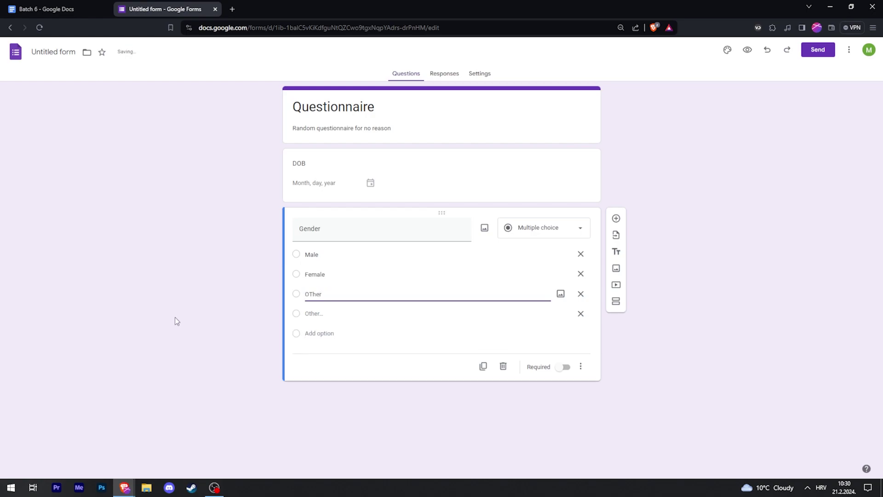
click(616, 218)
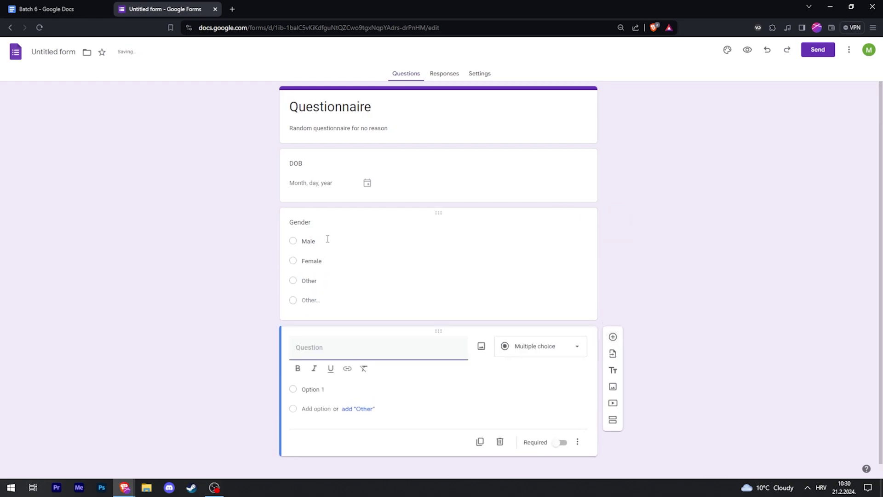
Step: Make the new question a Checkboxes type with Option 1 to Option 4 plus Other
click(566, 348)
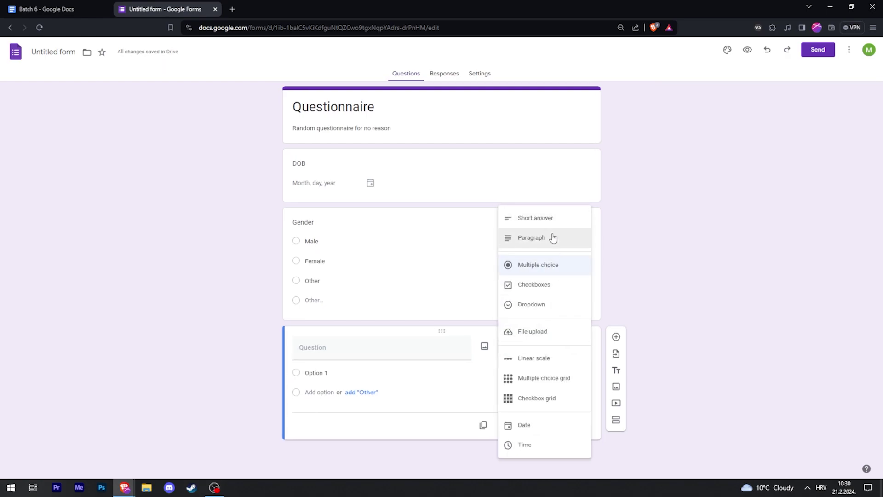
click(534, 289)
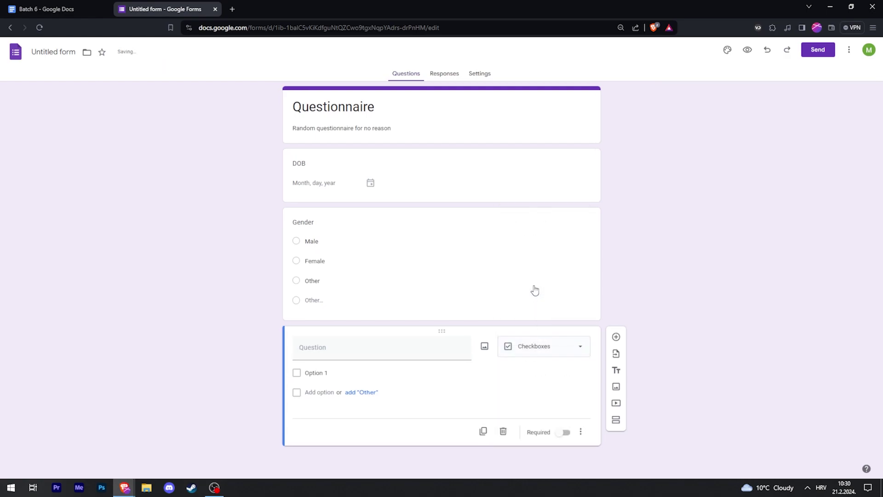
click(352, 399)
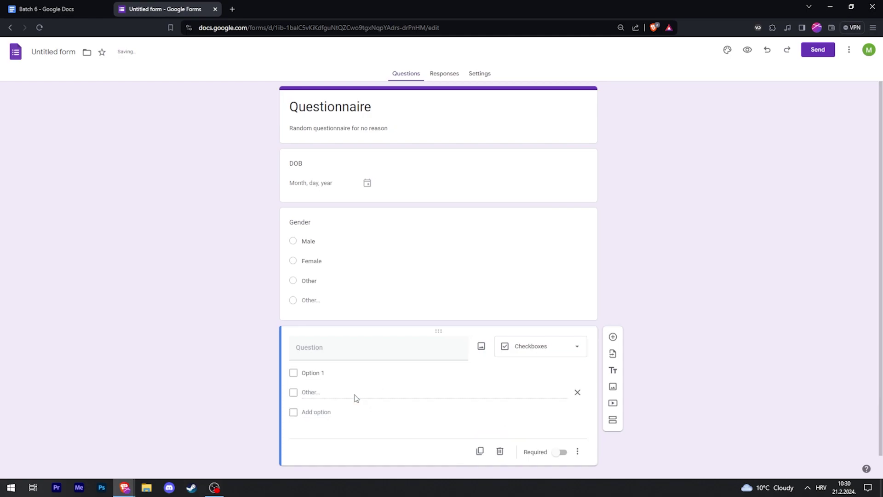
click(316, 413)
click(323, 431)
click(323, 431)
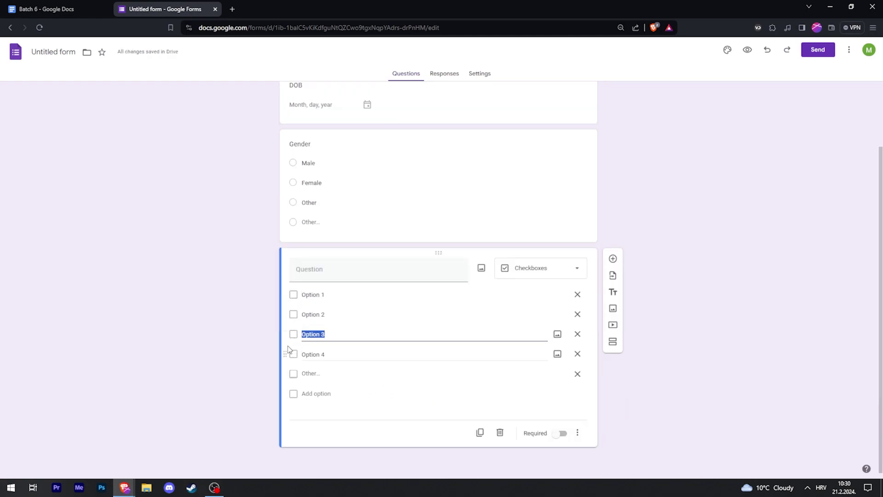
click(543, 268)
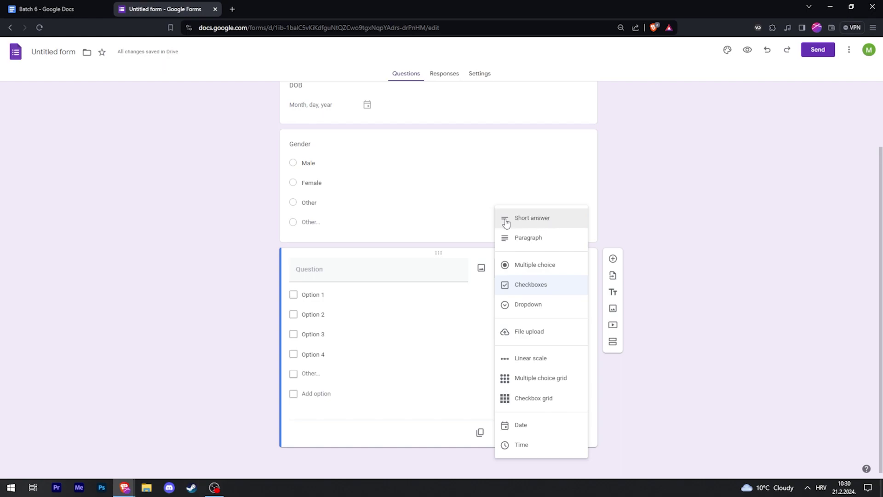
click(658, 260)
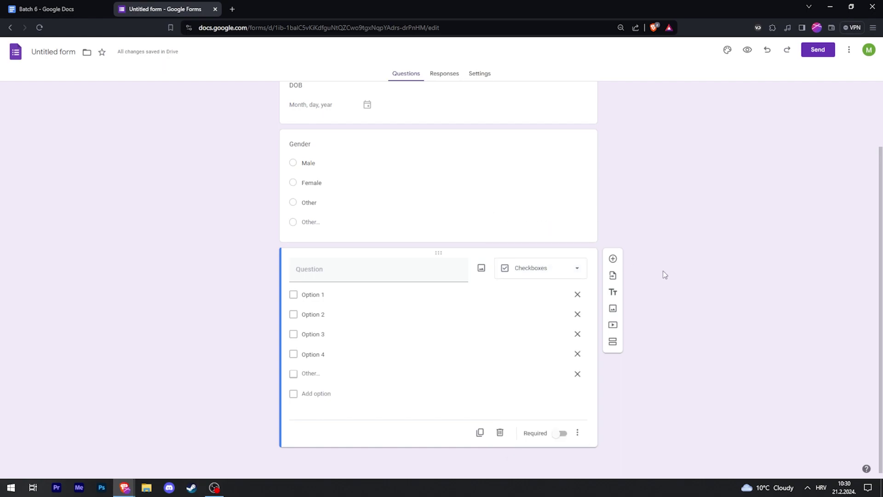
scroll(670, 225, up, 2)
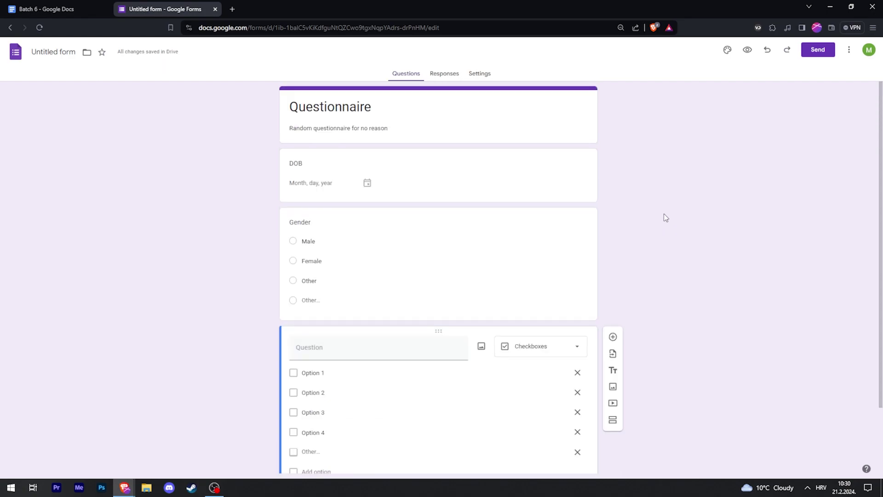
Step: Set the form's theme colour to deep Red Orange
click(727, 51)
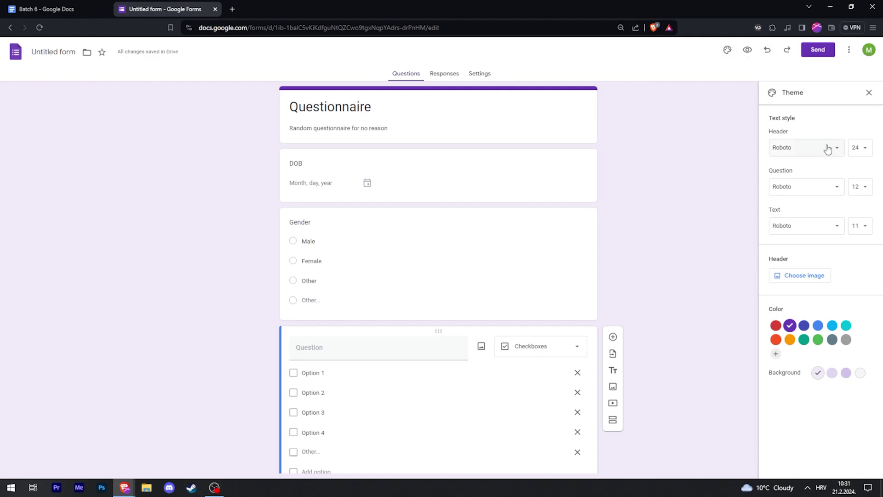
click(789, 339)
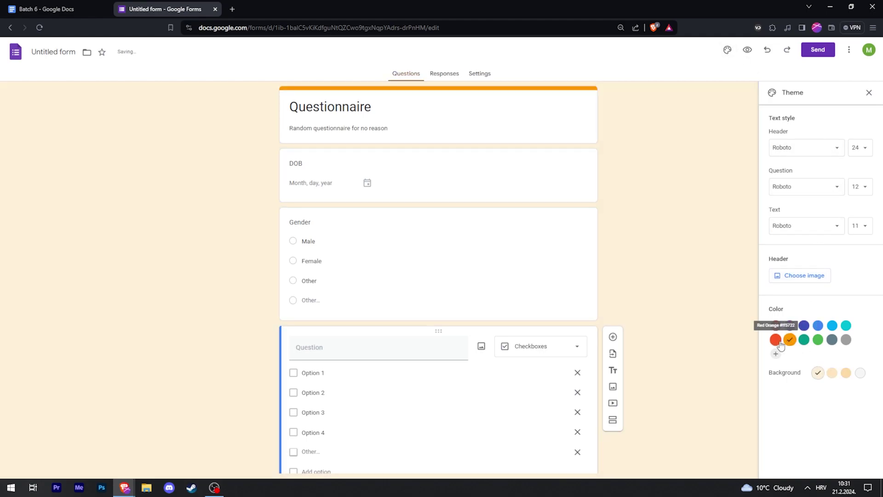
click(775, 339)
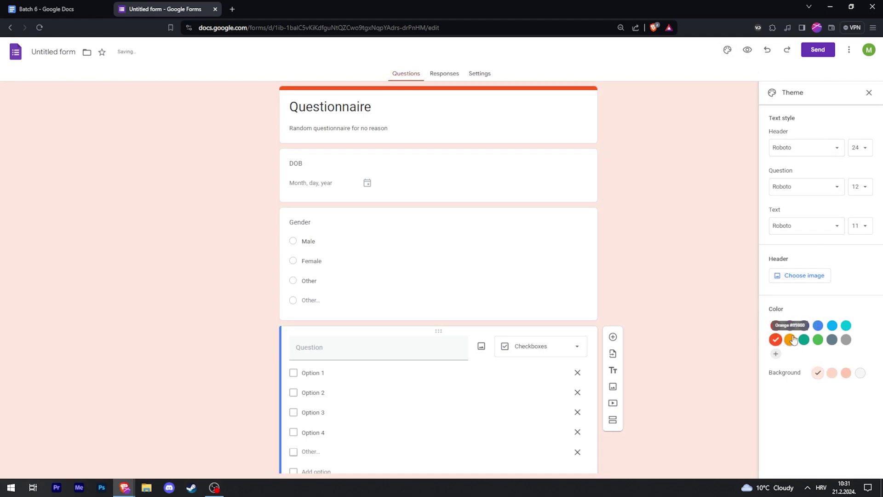
click(869, 92)
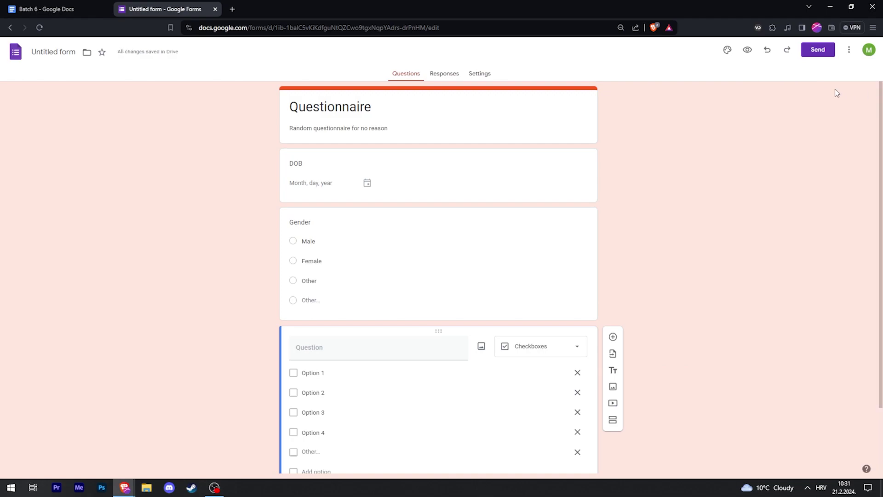
Step: Copy the form's shortened share link from the Send dialog's Link tab
click(818, 50)
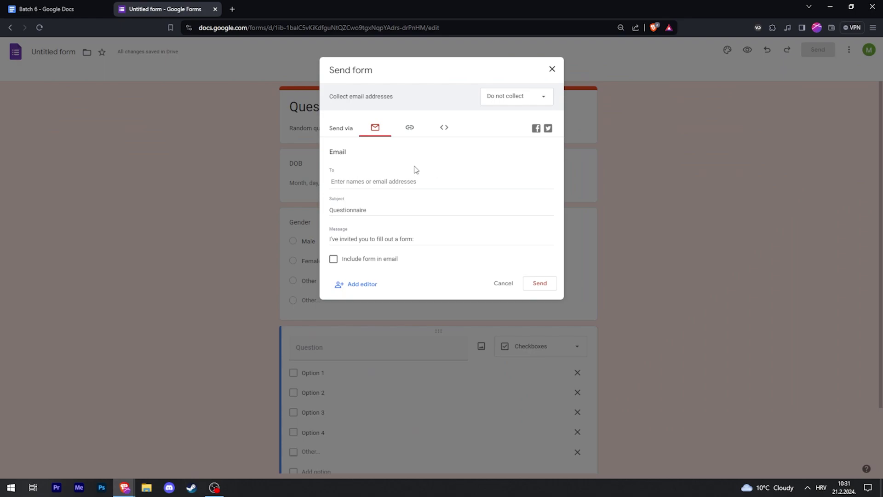
click(362, 180)
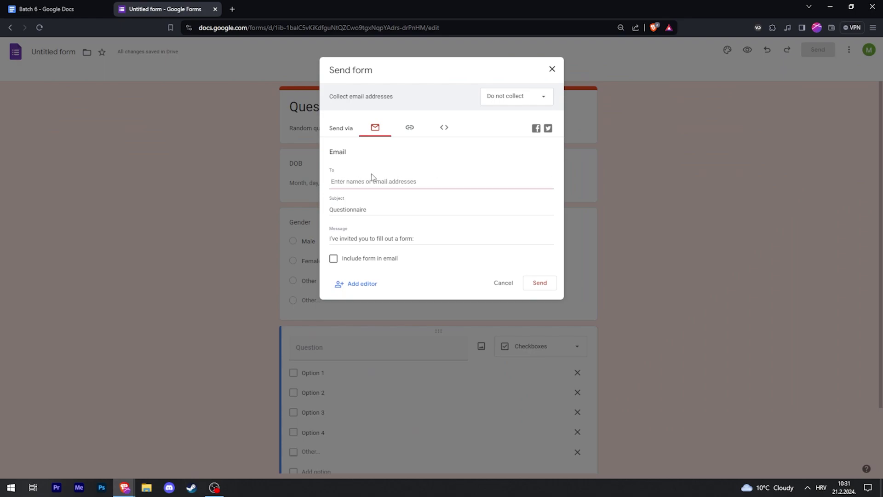
click(410, 129)
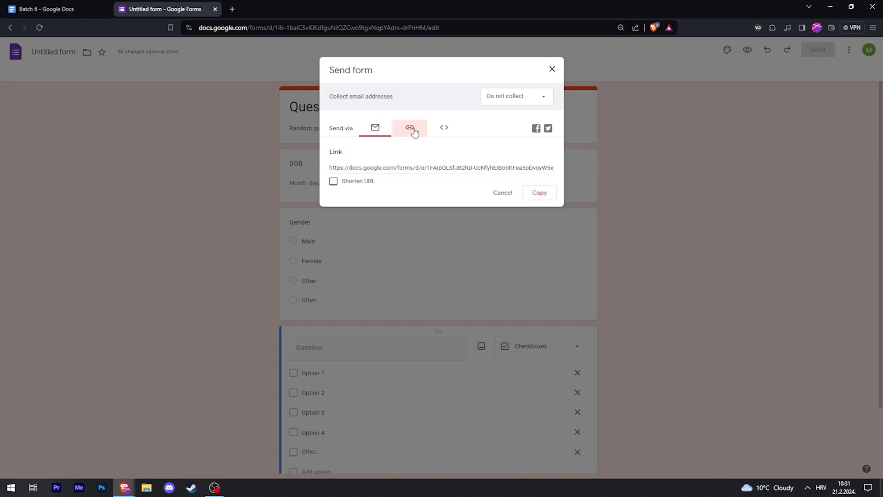
click(383, 169)
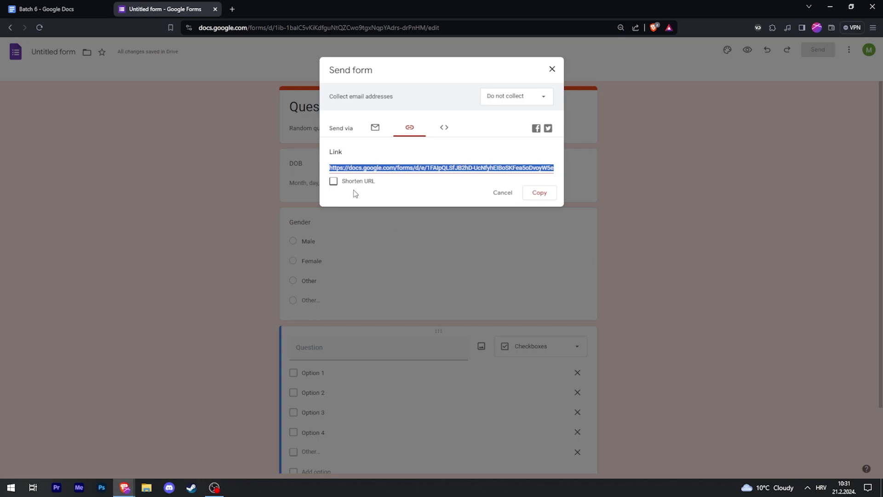
click(334, 181)
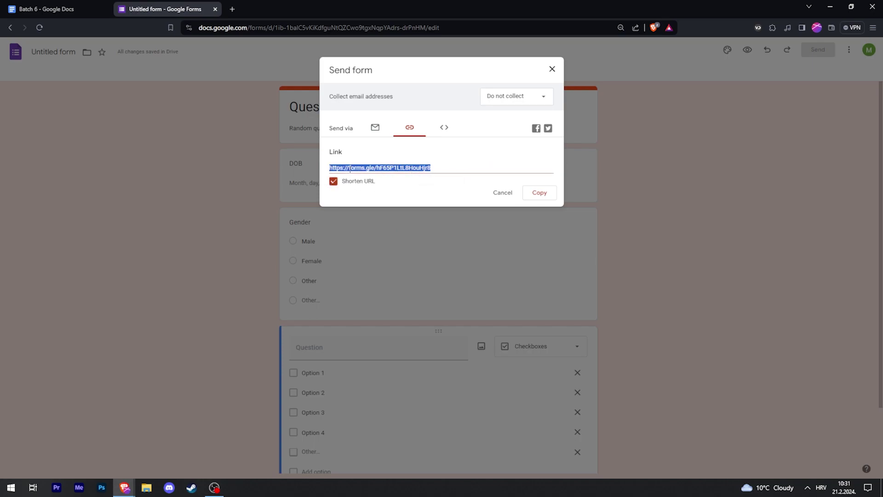
click(541, 195)
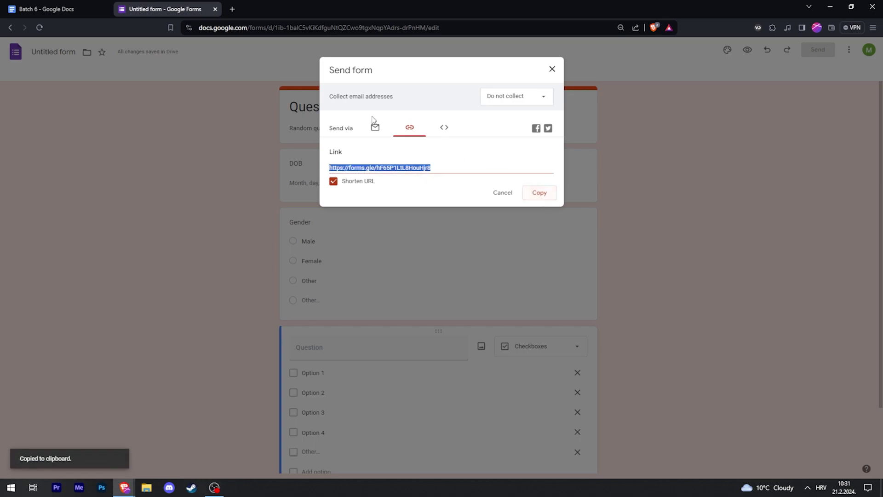
Step: Load the copied short form link in a Brave private window
key(ctrl+t)
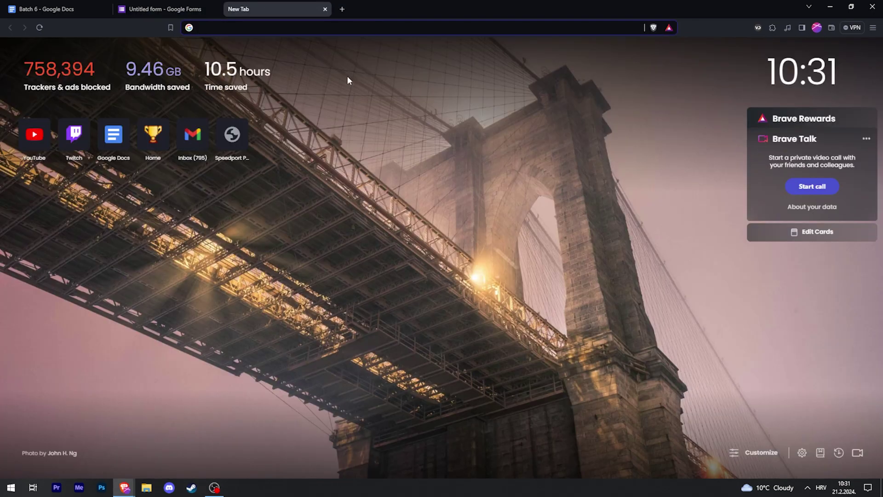
key(ctrl+v)
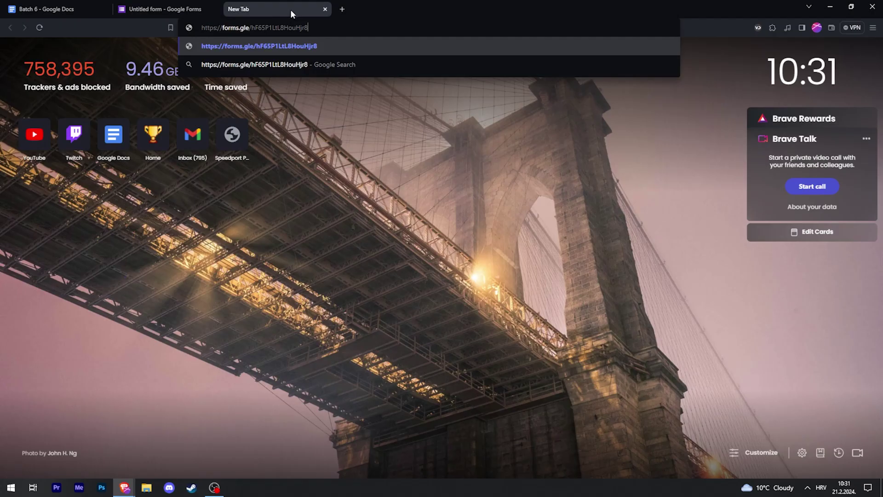
key(ctrl+w)
key(ctrl+shift+n)
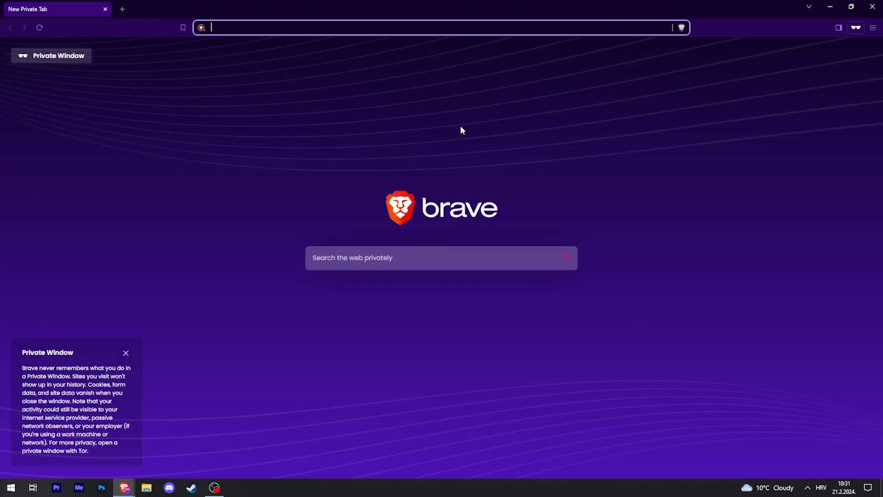
key(ctrl+v)
key(Return)
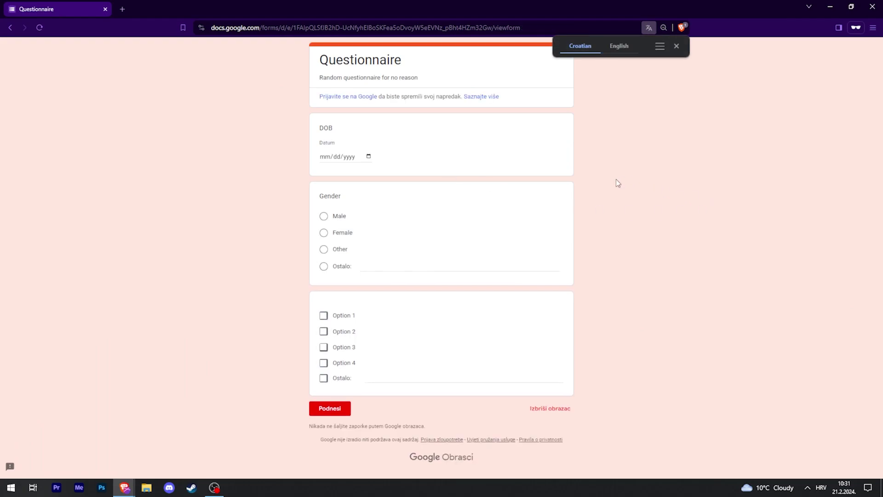
Step: Enter DOB as May 19, 2015 using the date picker
click(336, 156)
click(369, 157)
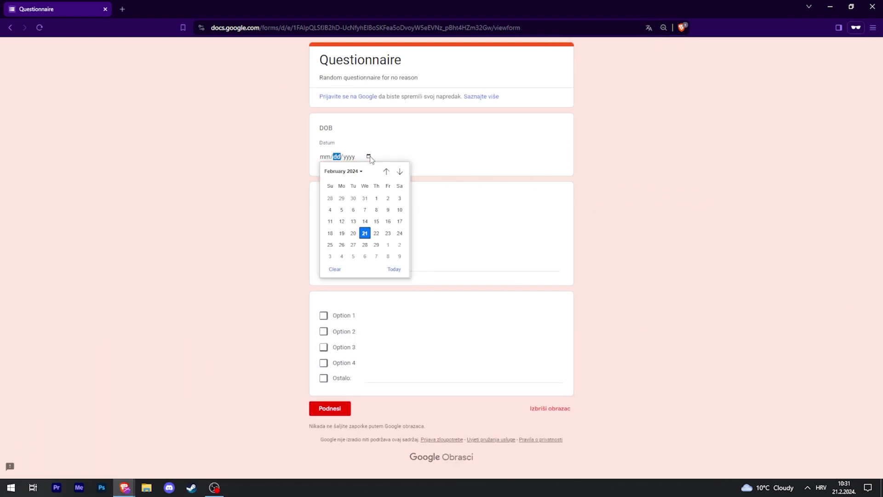
scroll(365, 237, up, 1)
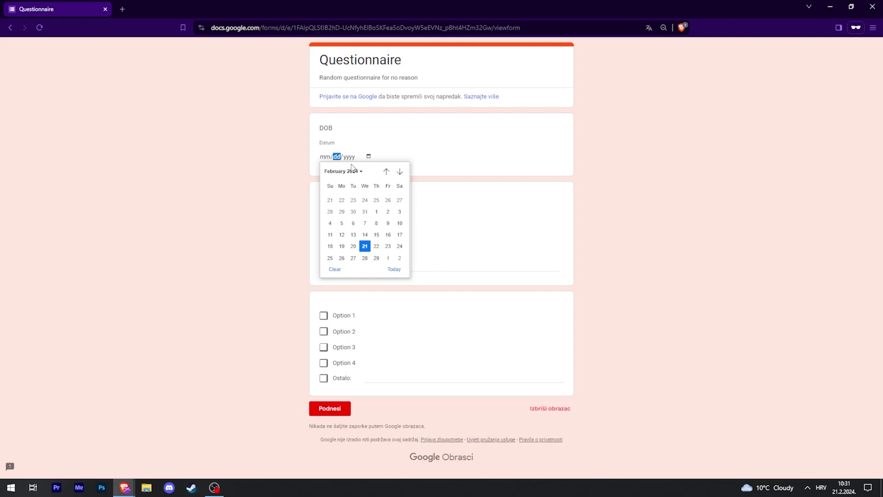
click(352, 169)
scroll(356, 214, up, 3)
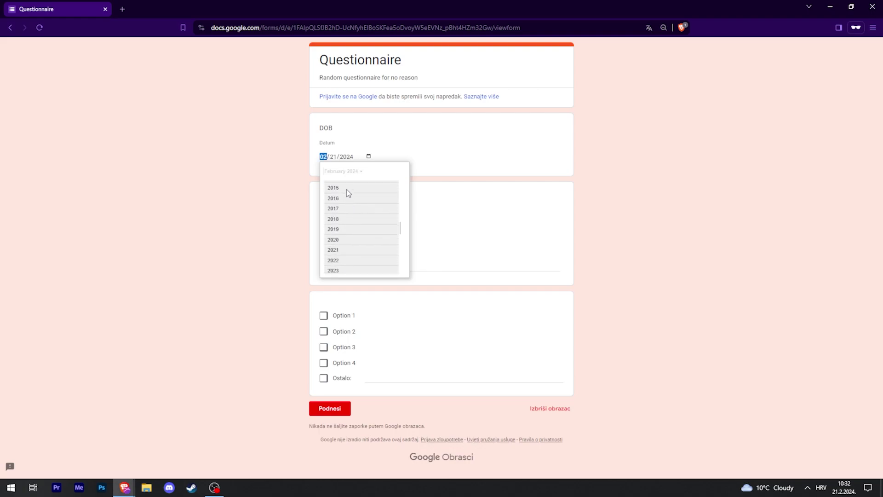
click(348, 188)
click(336, 210)
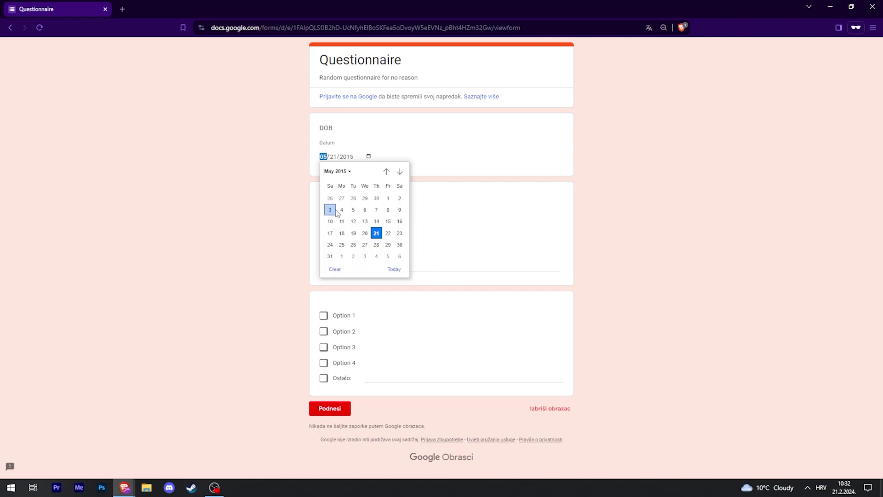
click(353, 233)
click(282, 186)
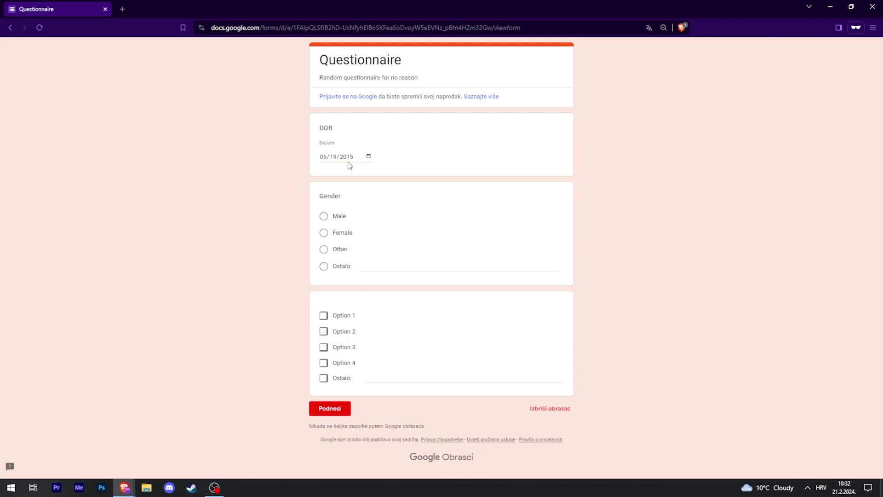
Step: Answer Male, tick Options 2, 3 and 4, and submit the response
click(324, 216)
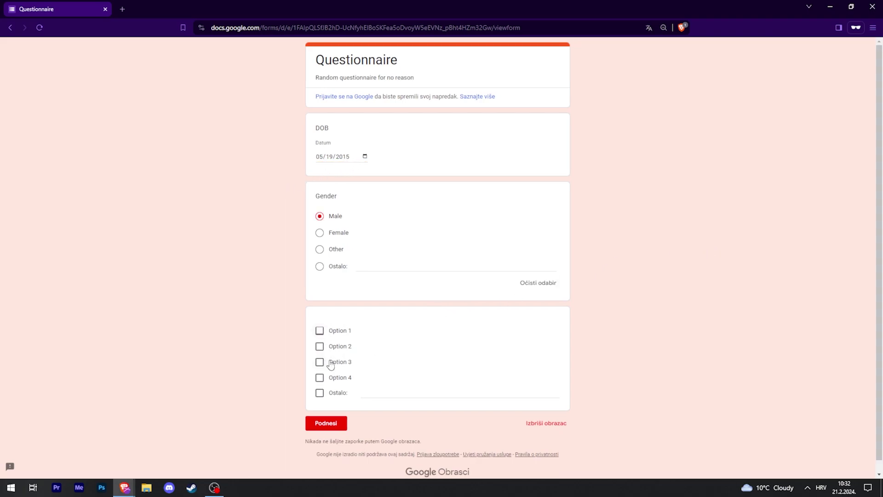
click(320, 346)
click(319, 377)
click(321, 363)
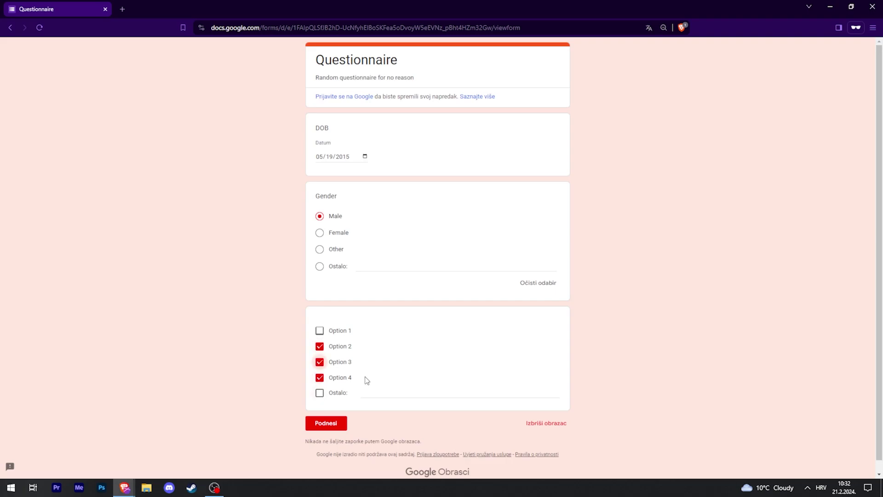
click(327, 422)
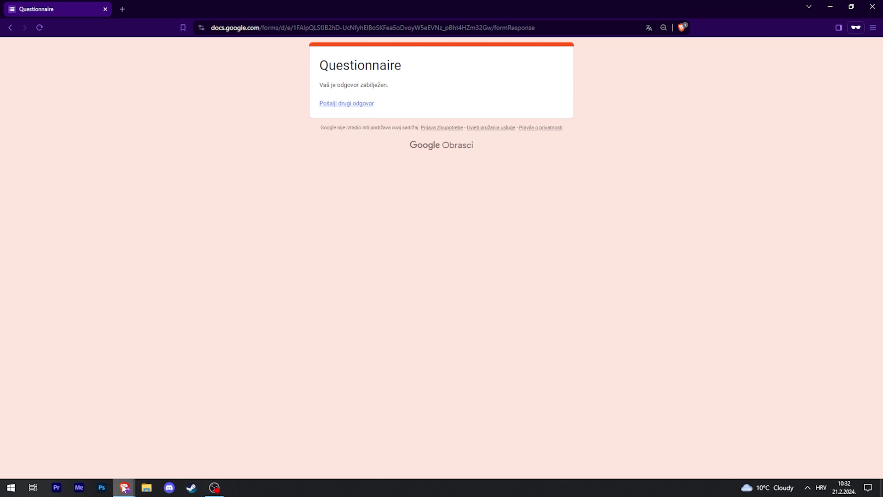
click(142, 452)
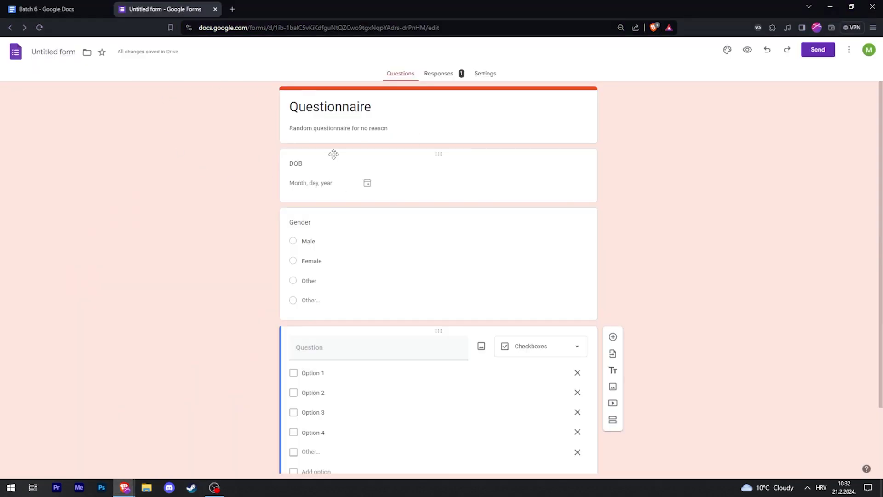
Step: View the Responses summary: May 19 2015, Male 100%, Options 2–4 each once
click(443, 75)
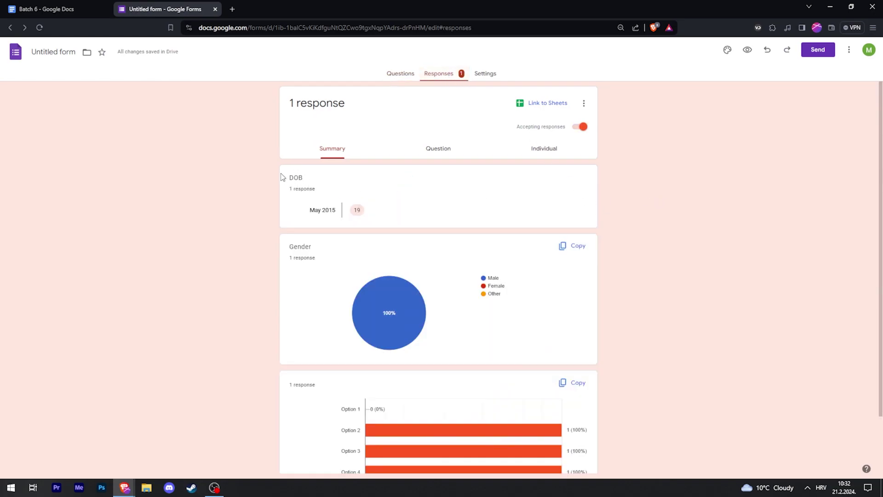
triple_click(291, 190)
click(293, 180)
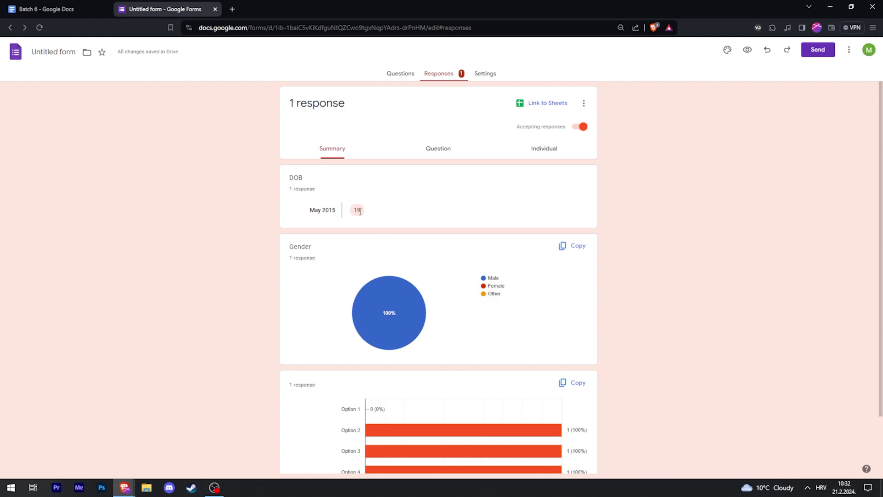